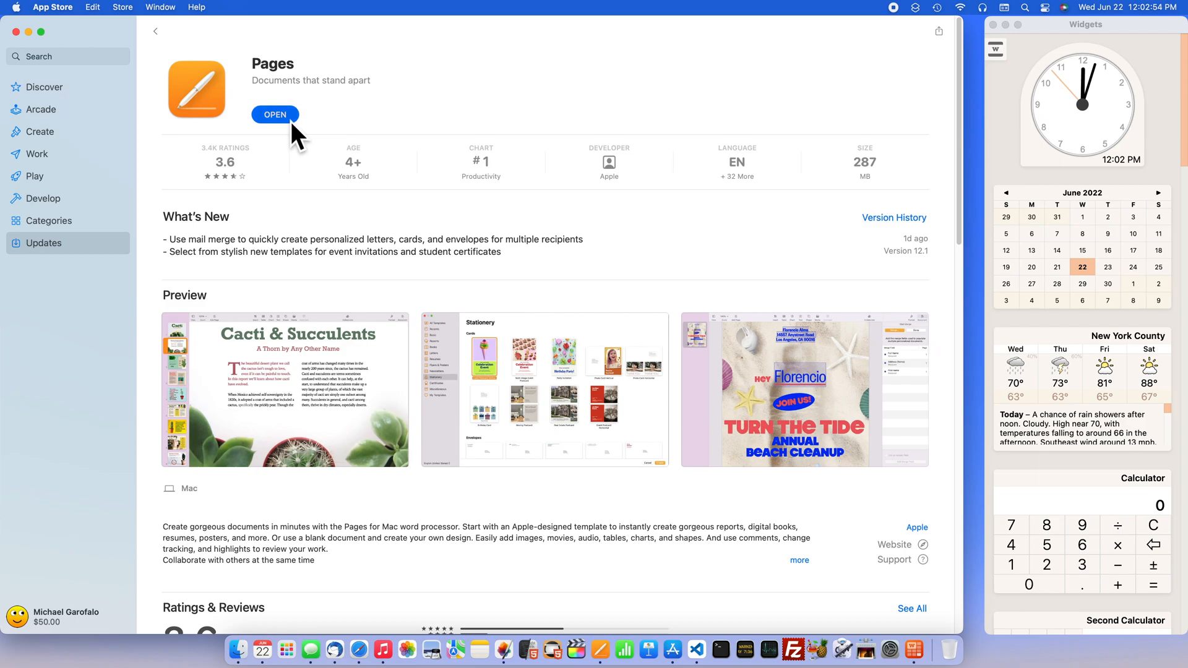
# - Switch to Pages, dismiss its What's New screen and choose the Business Letter template for a new document
pyautogui.click(291, 122)
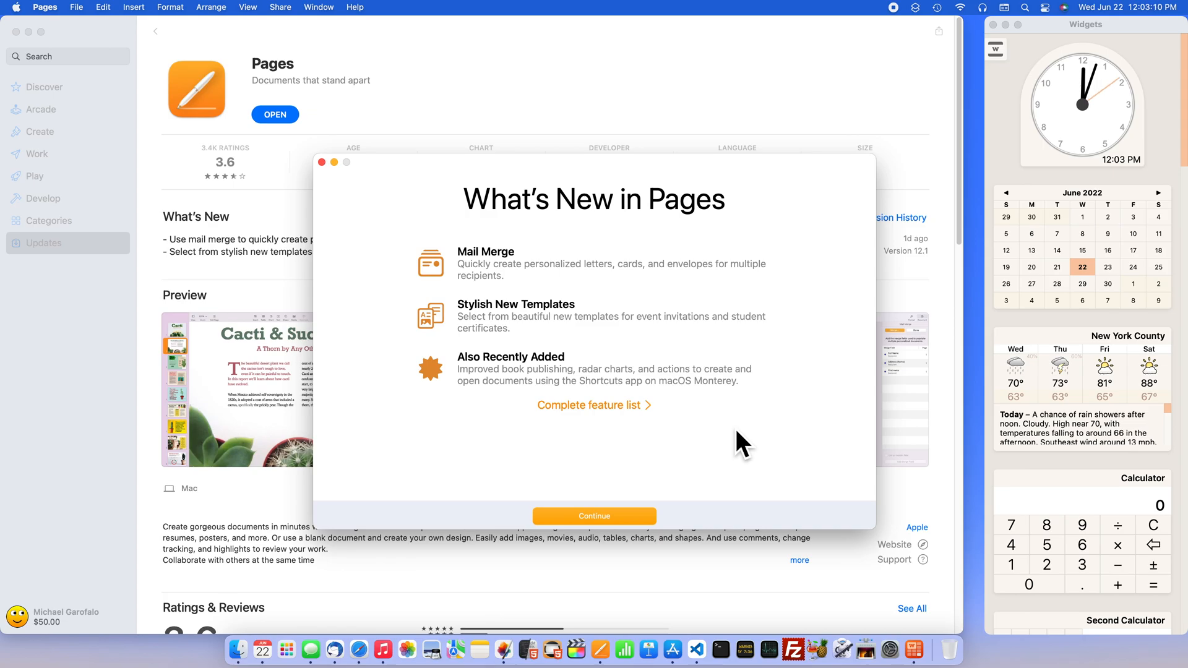
pyautogui.click(620, 516)
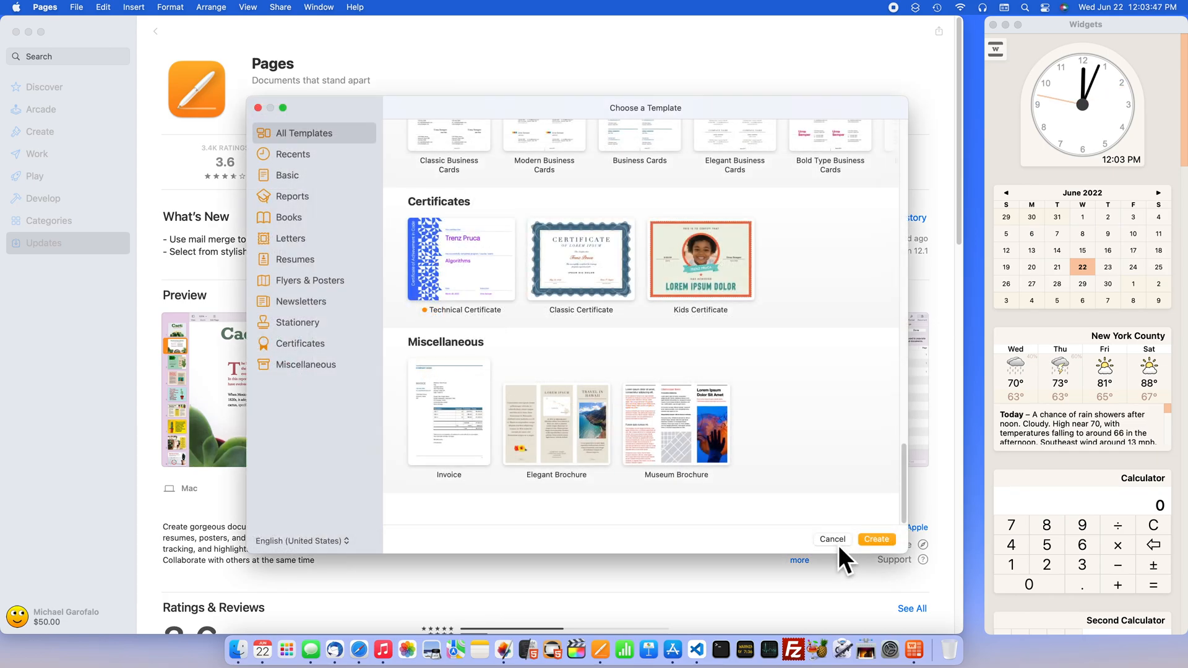
pyautogui.scroll(15, 781, 460)
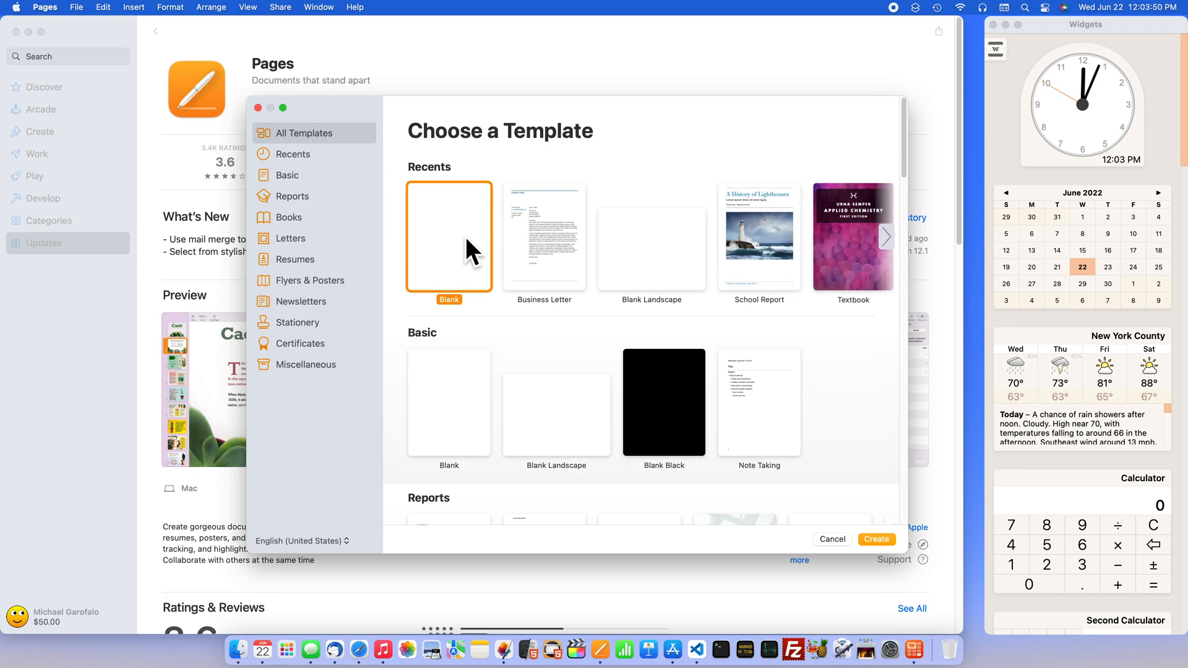
pyautogui.click(563, 263)
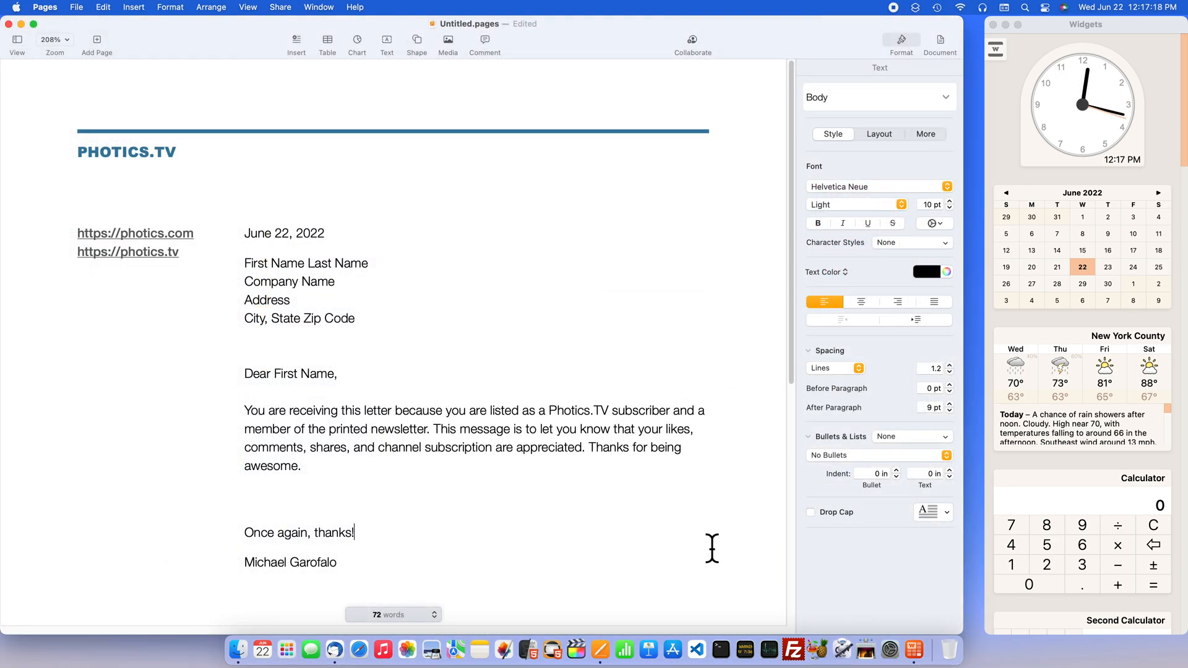
# - Search the help for "mail" and "merge", open the article on populating customized documents, and widen the help window
pyautogui.click(365, 8)
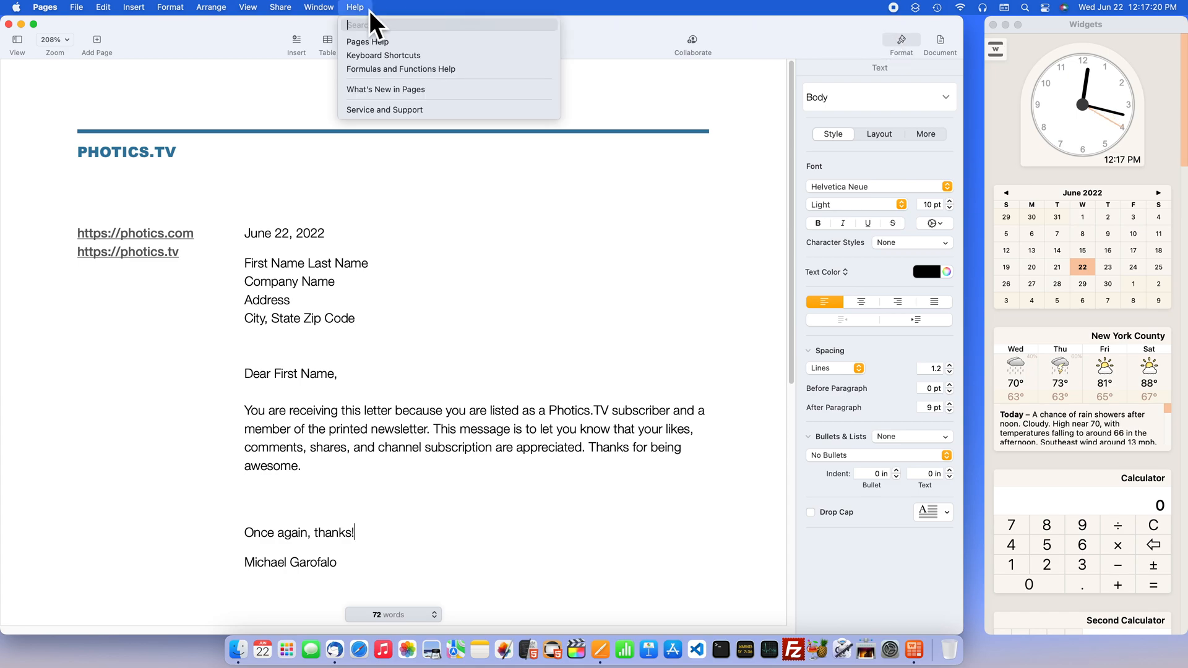
pyautogui.write('mail')
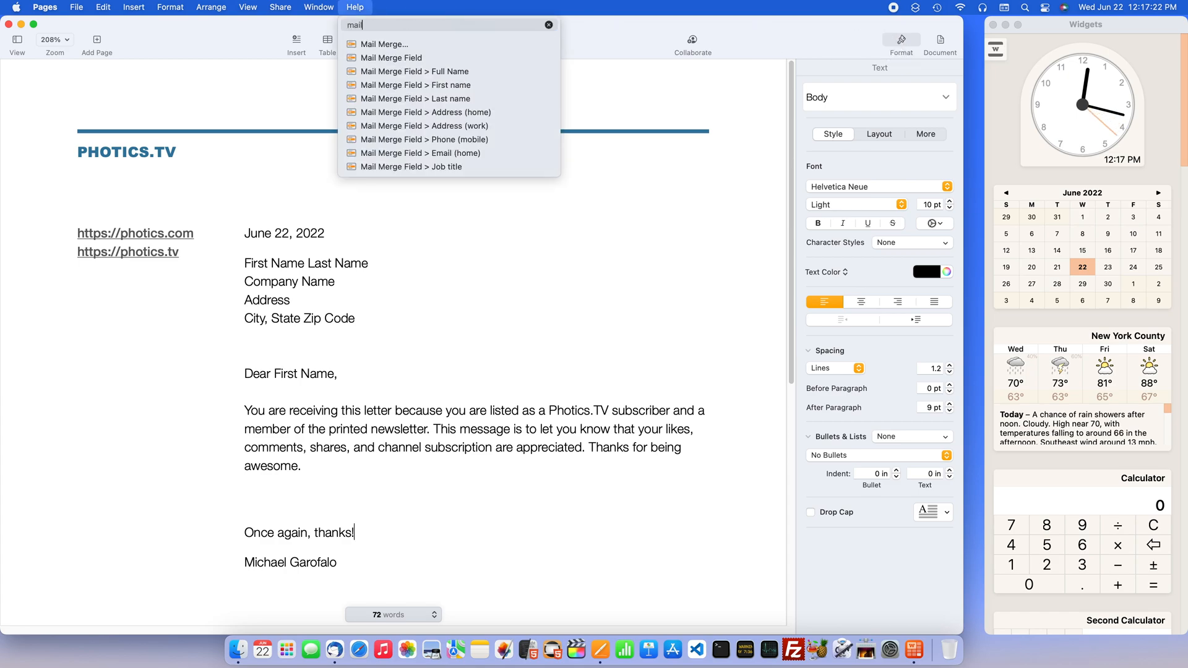
pyautogui.press('Down')
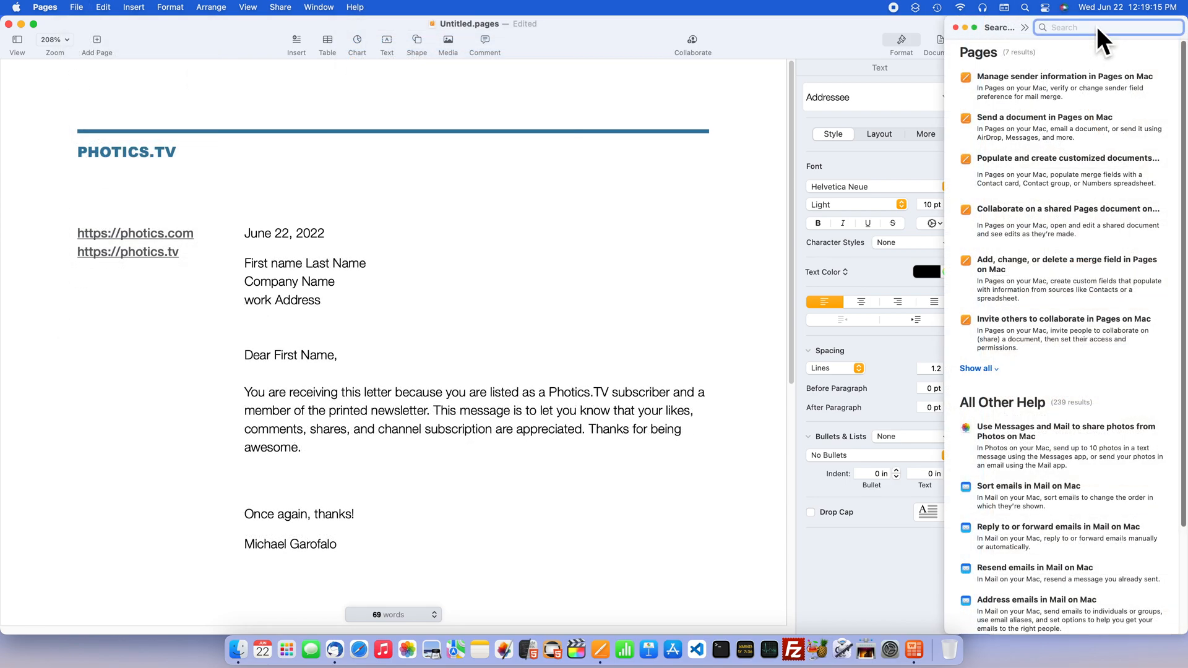
pyautogui.write('merge')
pyautogui.press('Return')
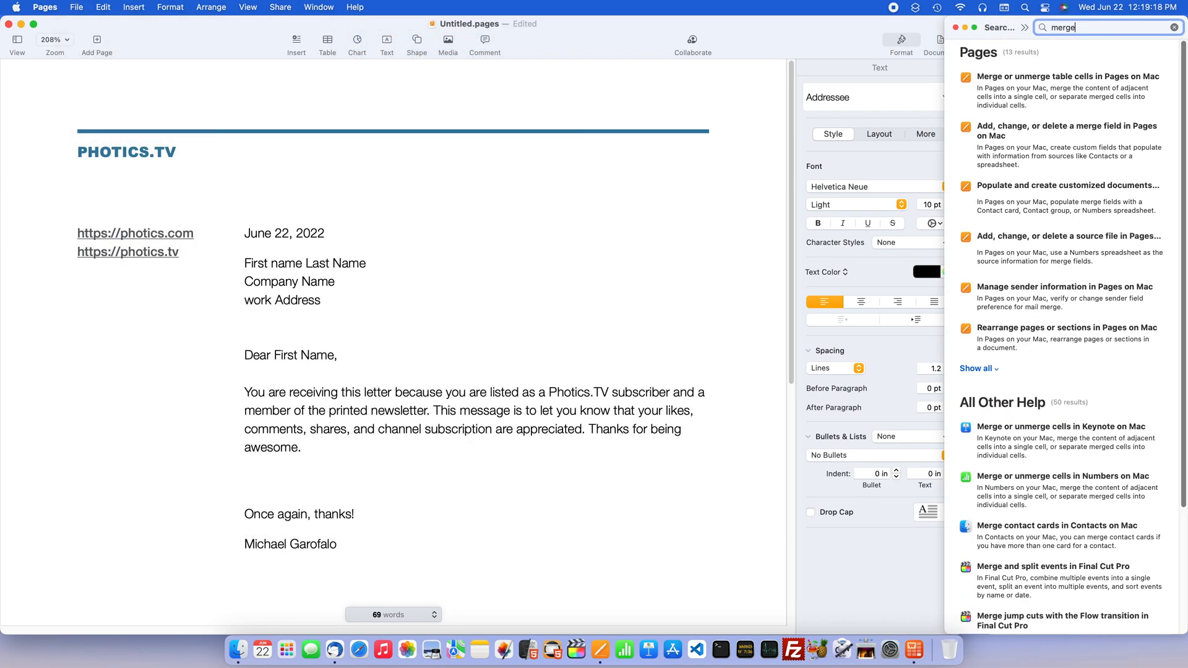
pyautogui.click(1096, 193)
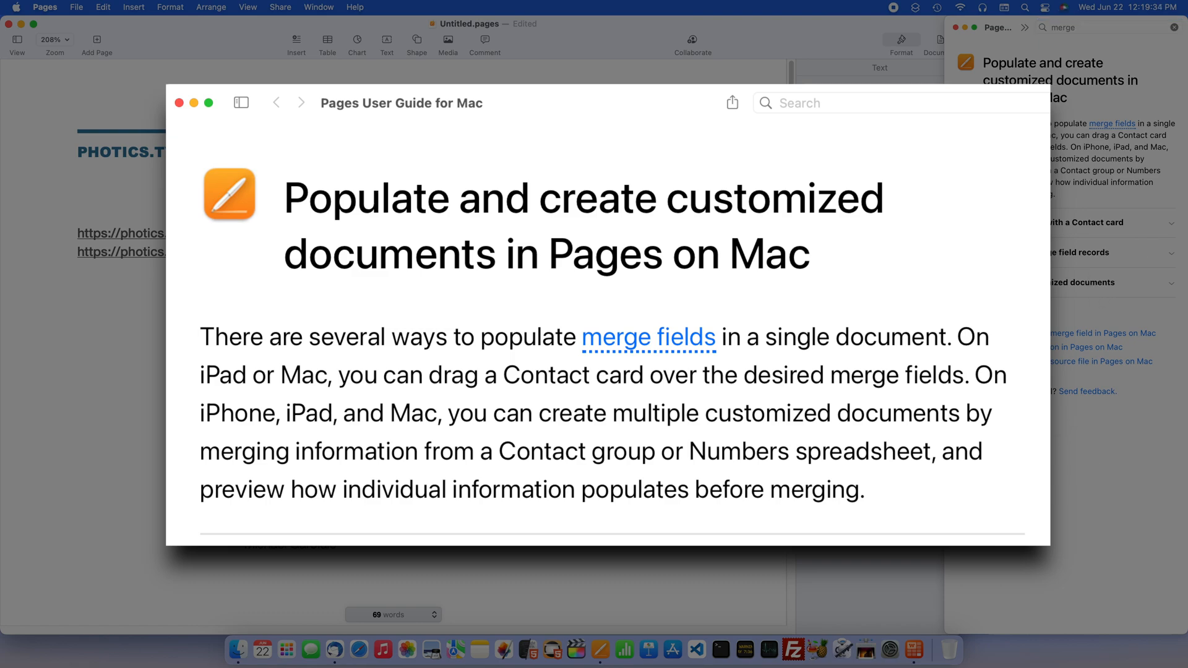
pyautogui.moveTo(944, 434); pyautogui.dragTo(792, 434)
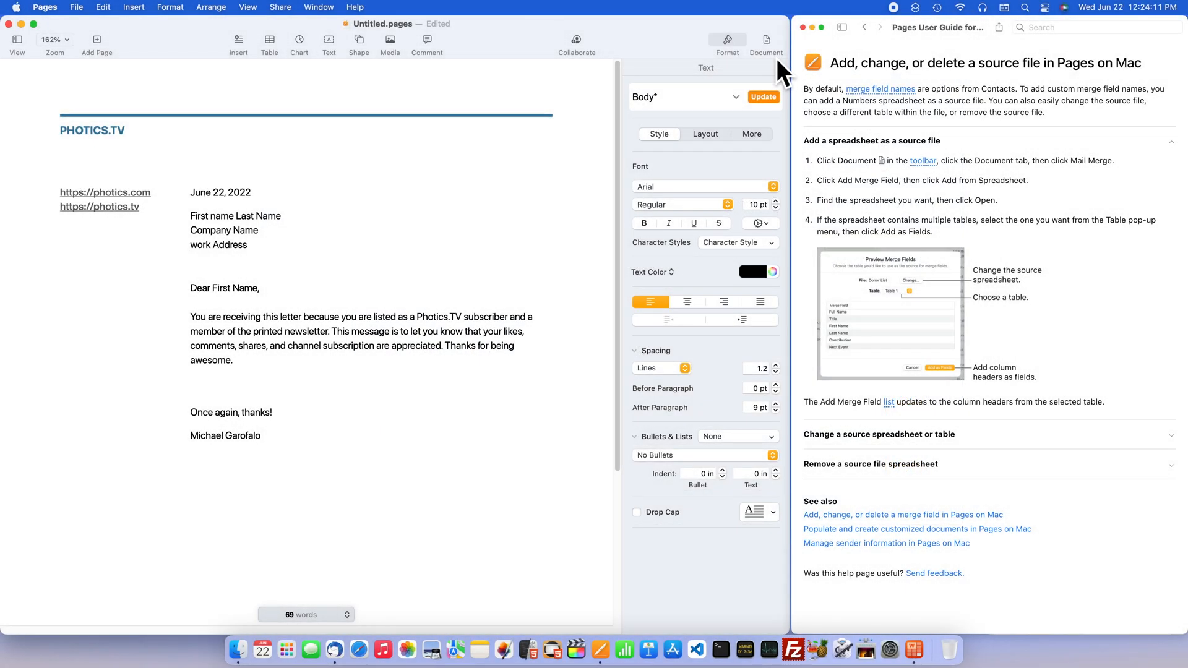
# - Set up Mail Merge for the letter and load generic-people.numbers as the merge field spreadsheet
pyautogui.click(775, 47)
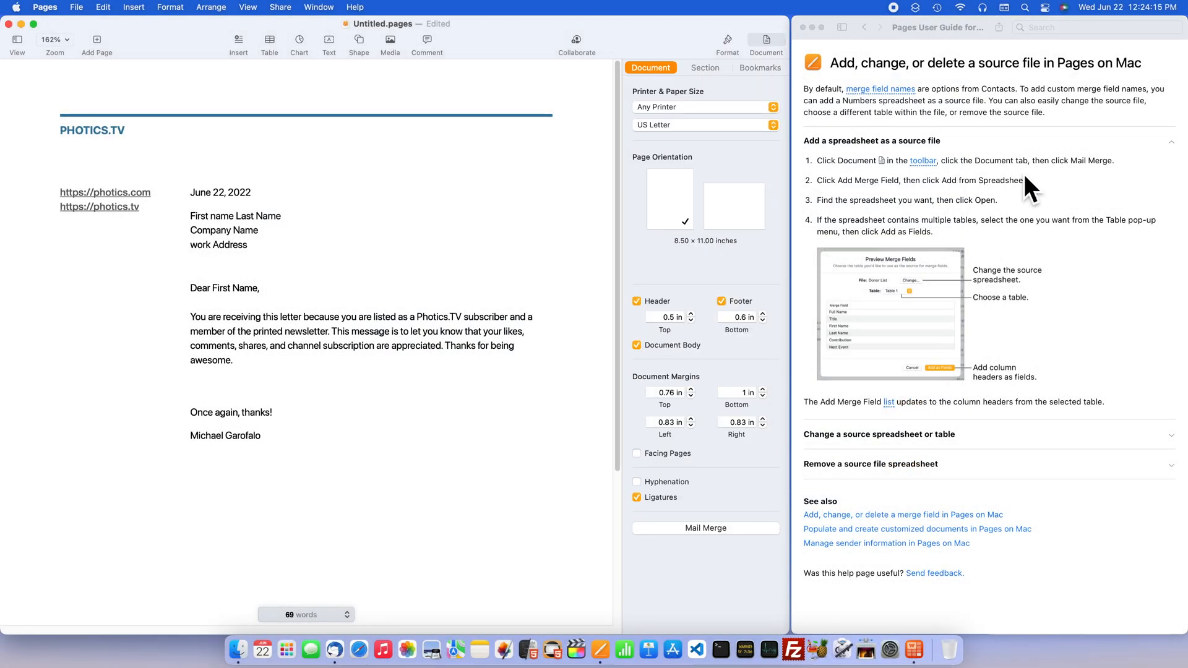
pyautogui.click(670, 75)
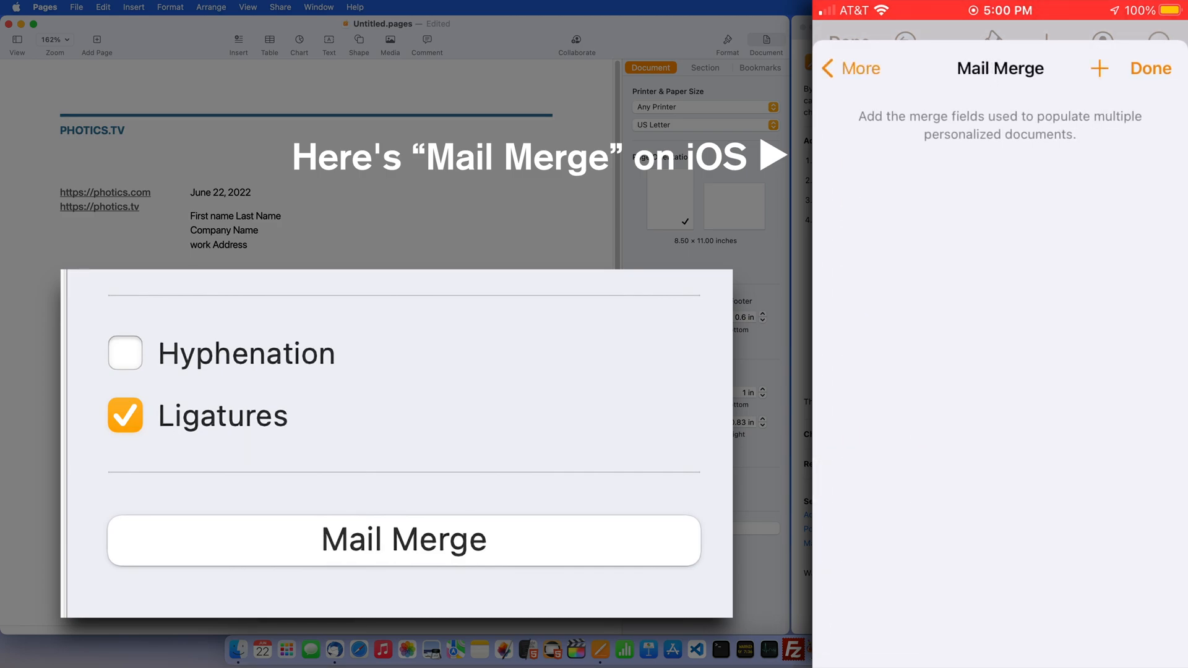
pyautogui.click(743, 536)
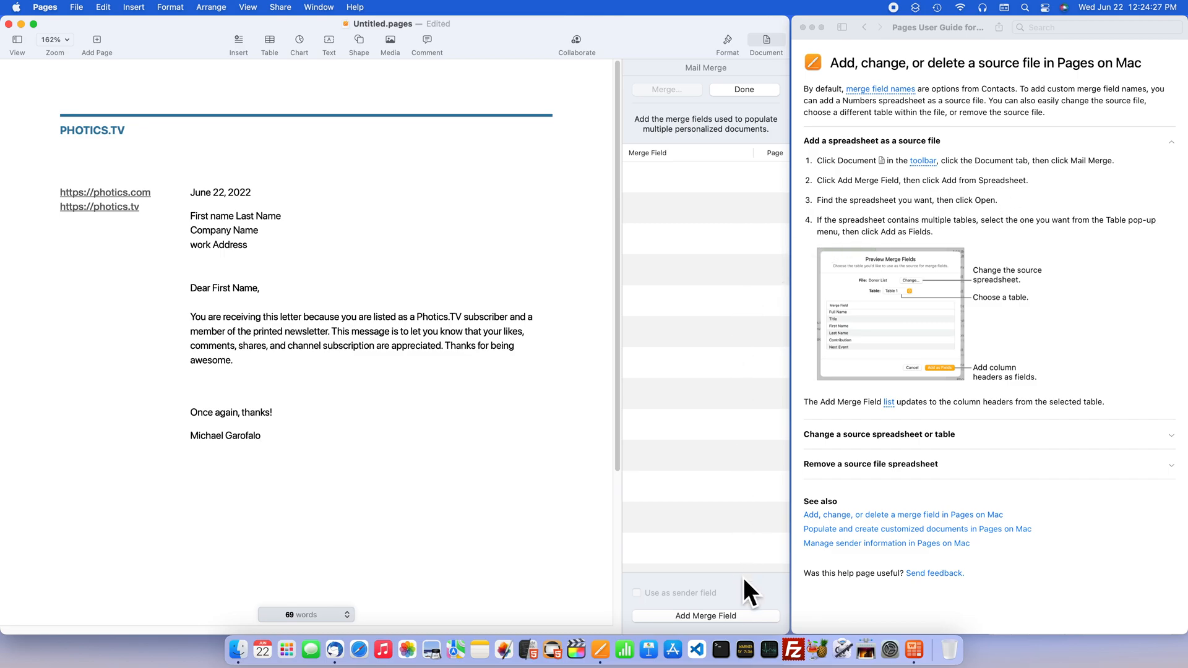
pyautogui.click(755, 618)
pyautogui.moveTo(750, 584)
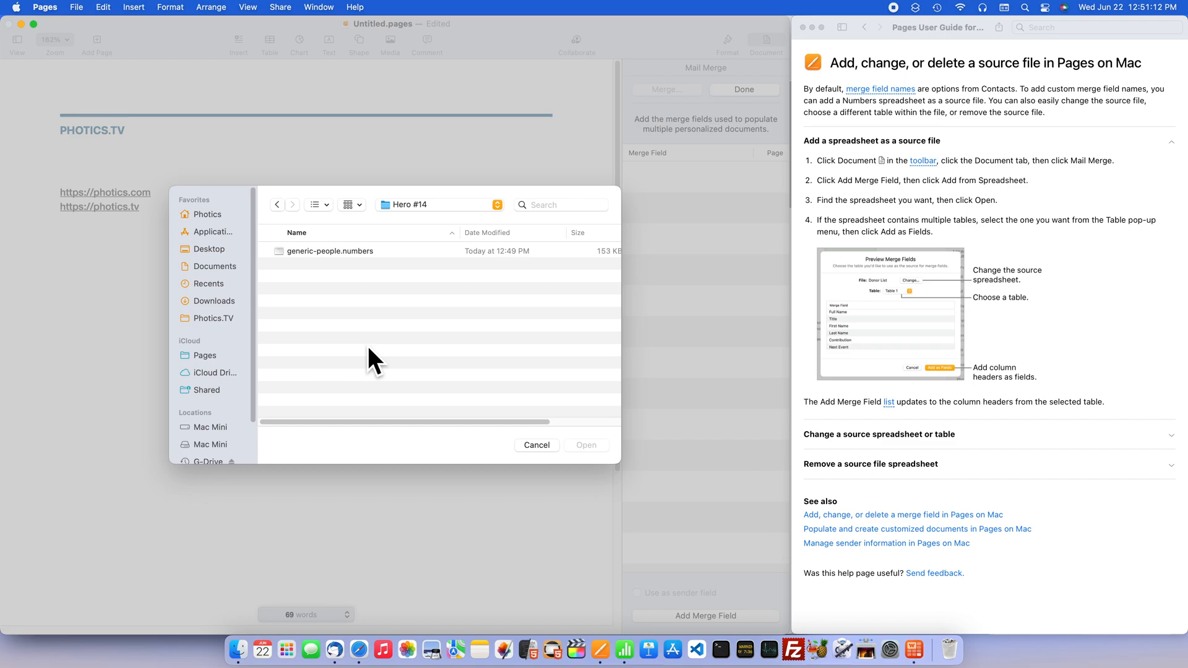
pyautogui.click(364, 254)
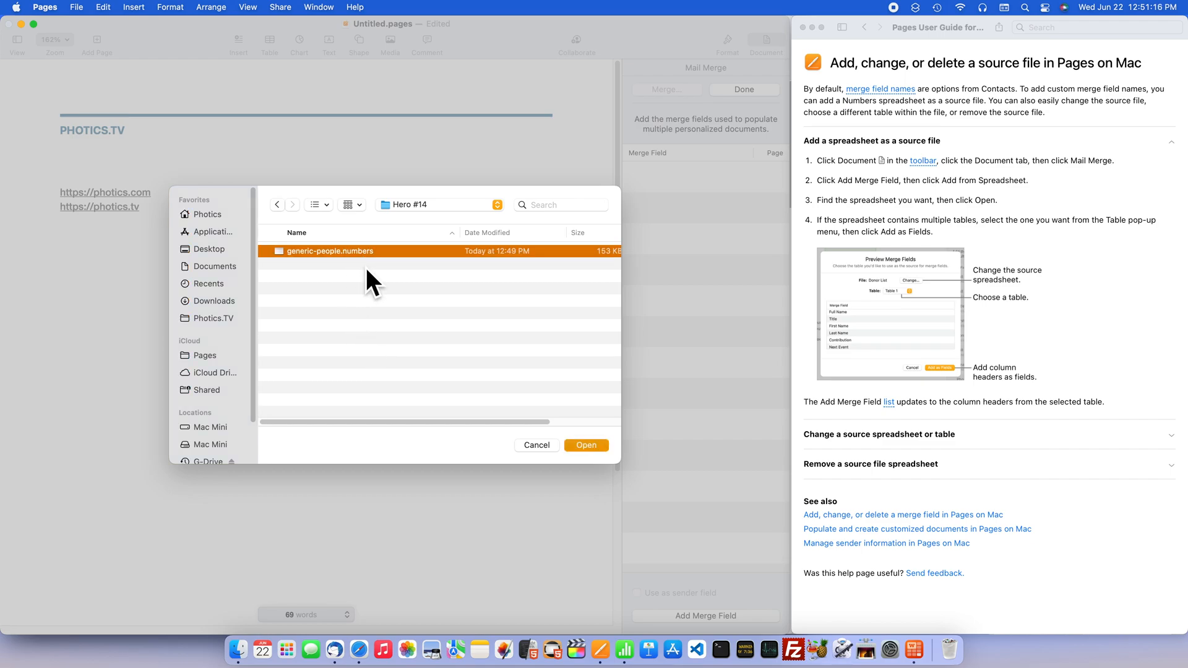
pyautogui.press('Return')
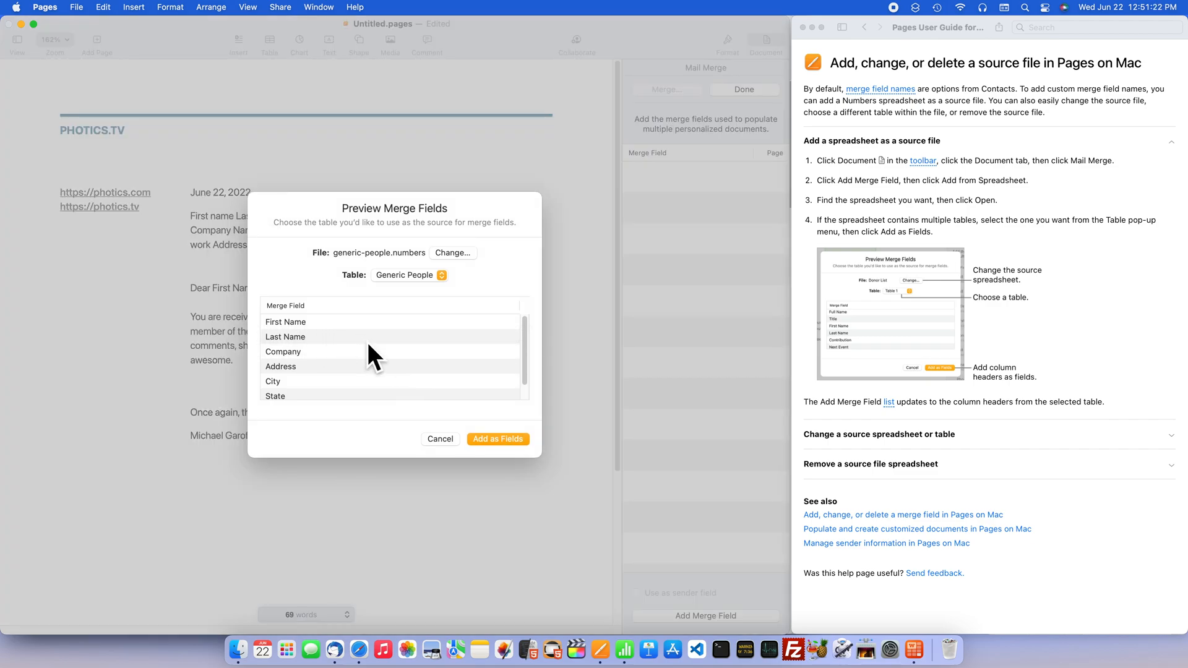
# - Review the columns of the Generic People table and add them as merge fields
pyautogui.scroll(-1, 367, 347)
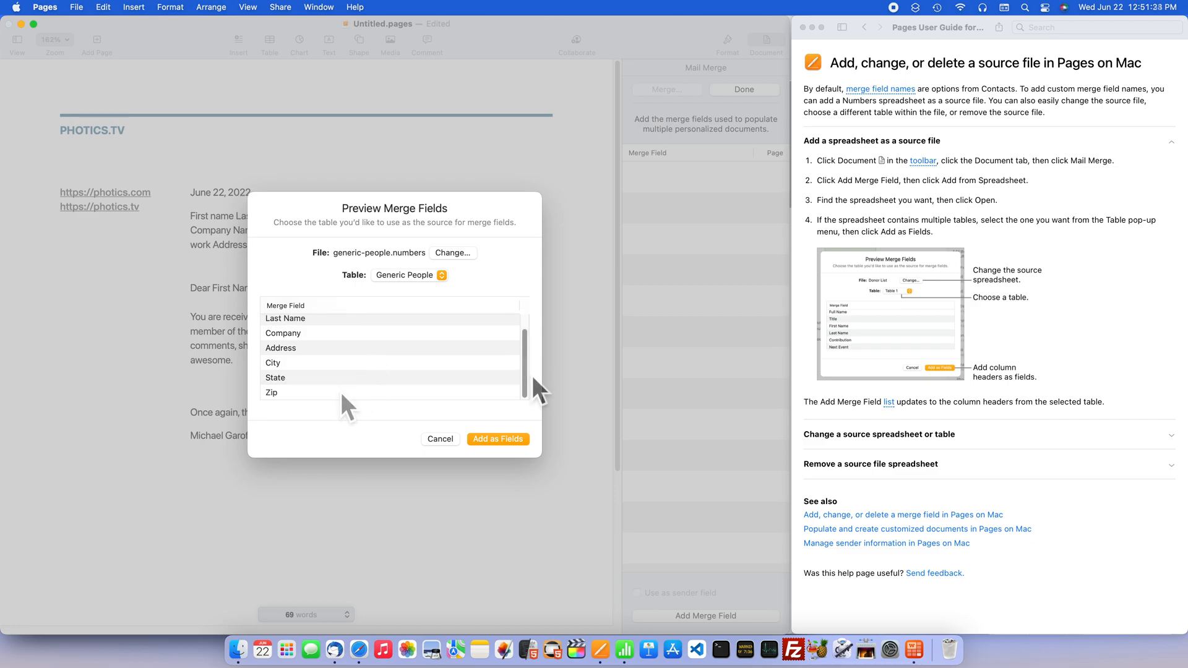
pyautogui.moveTo(525, 381); pyautogui.dragTo(525, 300)
pyautogui.click(521, 443)
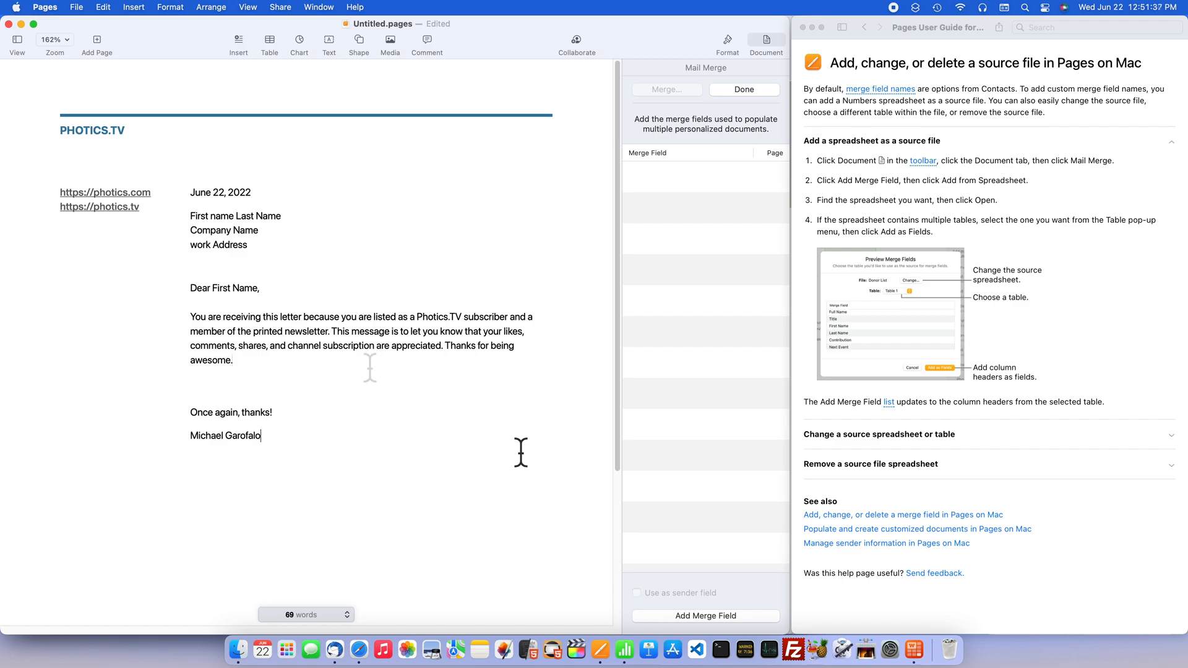
# - Replace the plain first name text in the letter's address block with the spreadsheet's First Name merge field
pyautogui.click(740, 616)
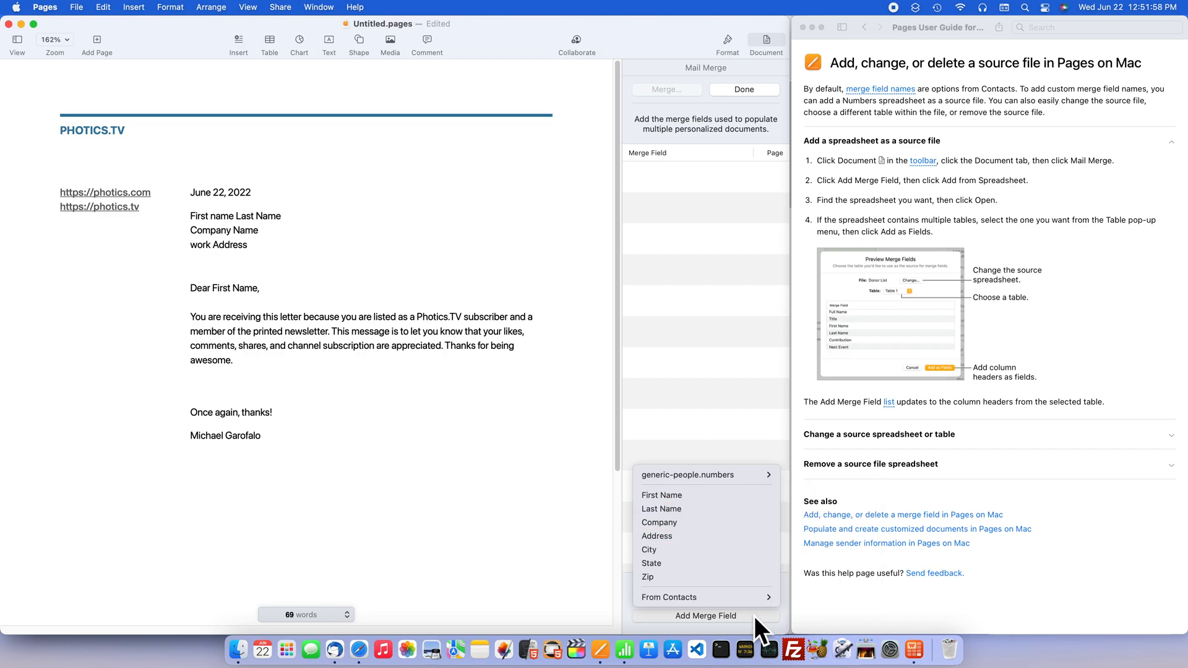
pyautogui.click(553, 580)
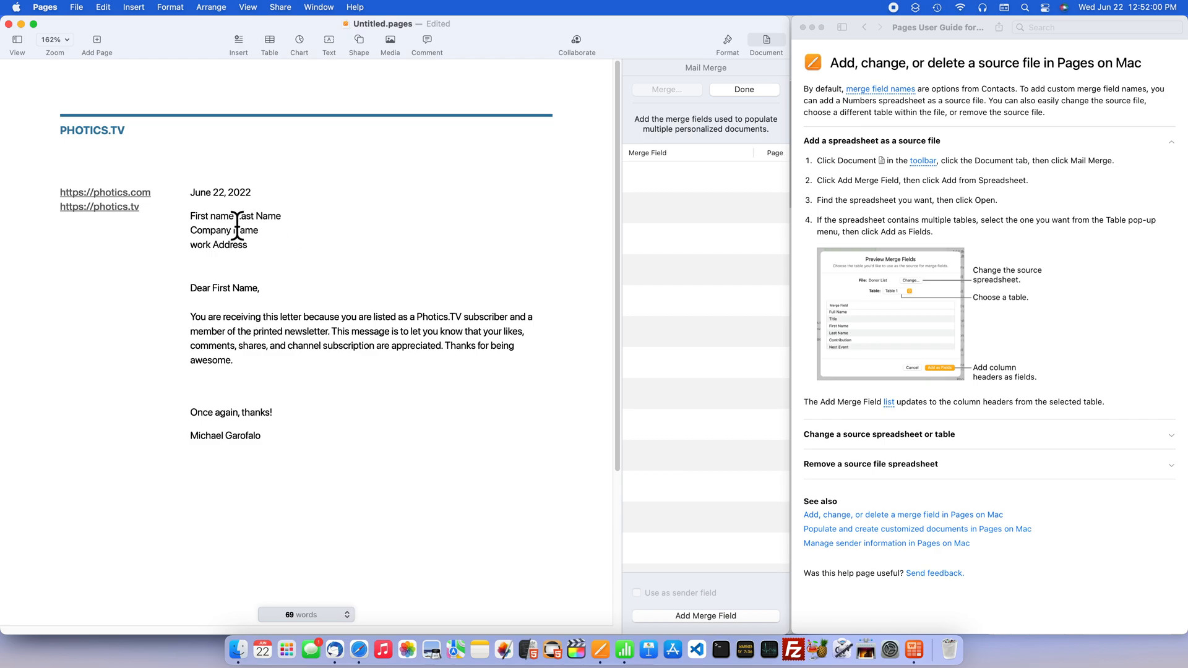
pyautogui.moveTo(234, 217); pyautogui.dragTo(181, 228)
pyautogui.press('BackSpace')
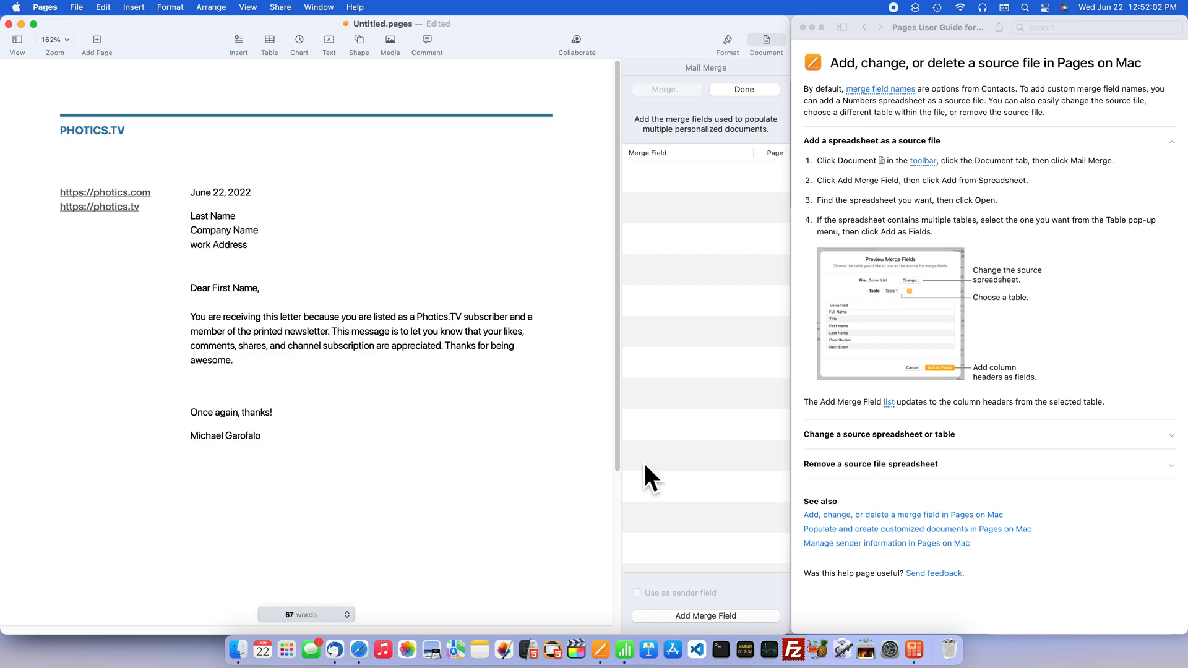
pyautogui.click(739, 617)
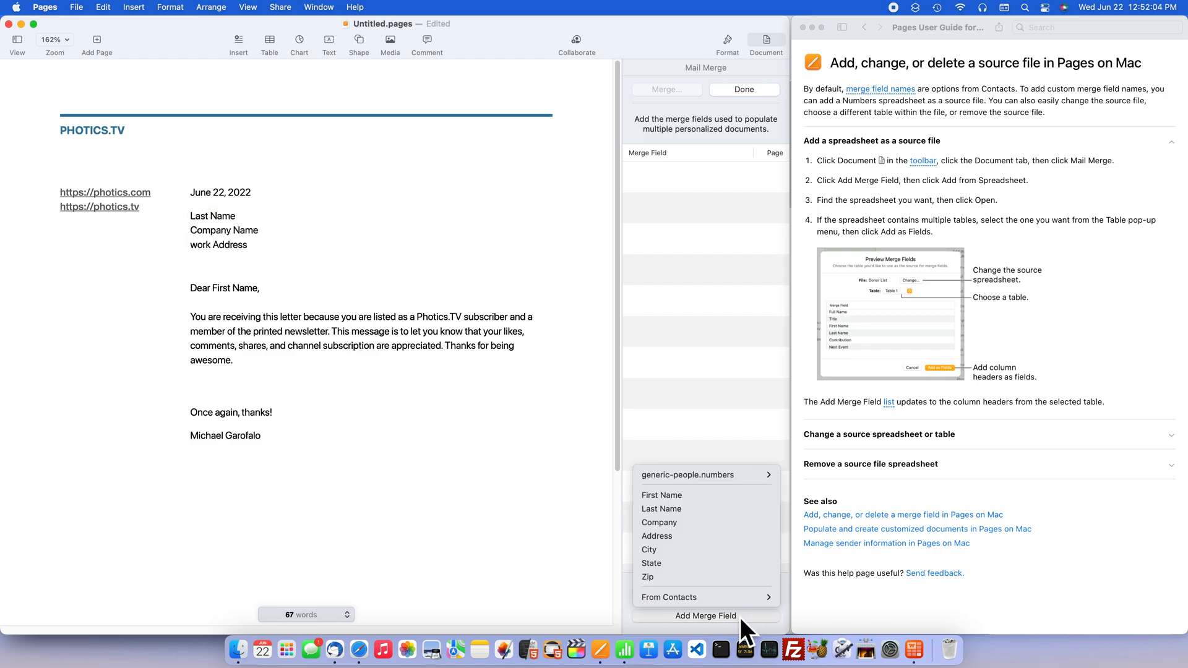
pyautogui.click(721, 501)
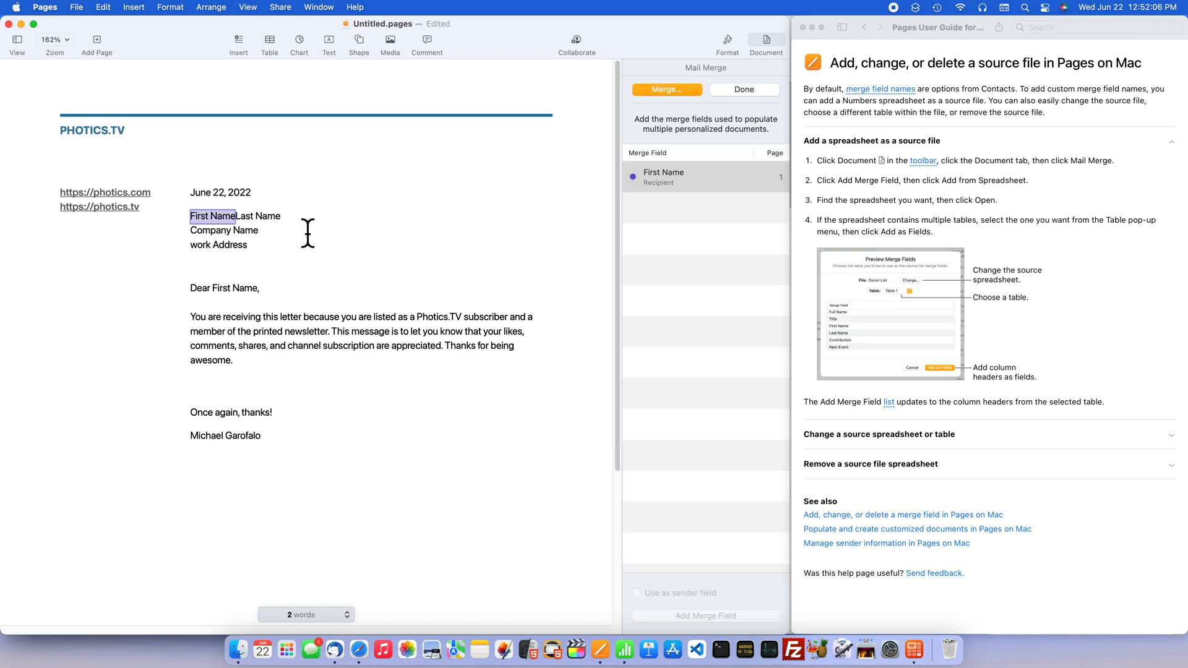
# - Replace the plain last name text in the address block with the Last Name merge field
pyautogui.press('Delete')
pyautogui.click(705, 616)
pyautogui.click(696, 513)
# - Replace the company name and work address lines with the Company and Address merge fields
pyautogui.press('BackSpace')
pyautogui.moveTo(260, 232)
pyautogui.mouseDown()
pyautogui.moveTo(190, 231)
pyautogui.moveTo(207, 260)
pyautogui.mouseUp()
pyautogui.click(706, 616)
pyautogui.click(694, 526)
pyautogui.click(706, 616)
# - Add a line below the address with the City, State and Zip merge fields, placing a comma after City
pyautogui.press('Return')
pyautogui.click(742, 616)
pyautogui.click(717, 550)
pyautogui.write(',')
pyautogui.click(712, 616)
pyautogui.click(719, 562)
pyautogui.click(699, 616)
pyautogui.click(711, 576)
# - Replace the plain first name in the "Dear" greeting with the First Name merge field
pyautogui.moveTo(257, 304); pyautogui.dragTo(213, 303)
pyautogui.click(705, 616)
pyautogui.click(706, 499)
pyautogui.click(705, 616)
pyautogui.click(482, 512)
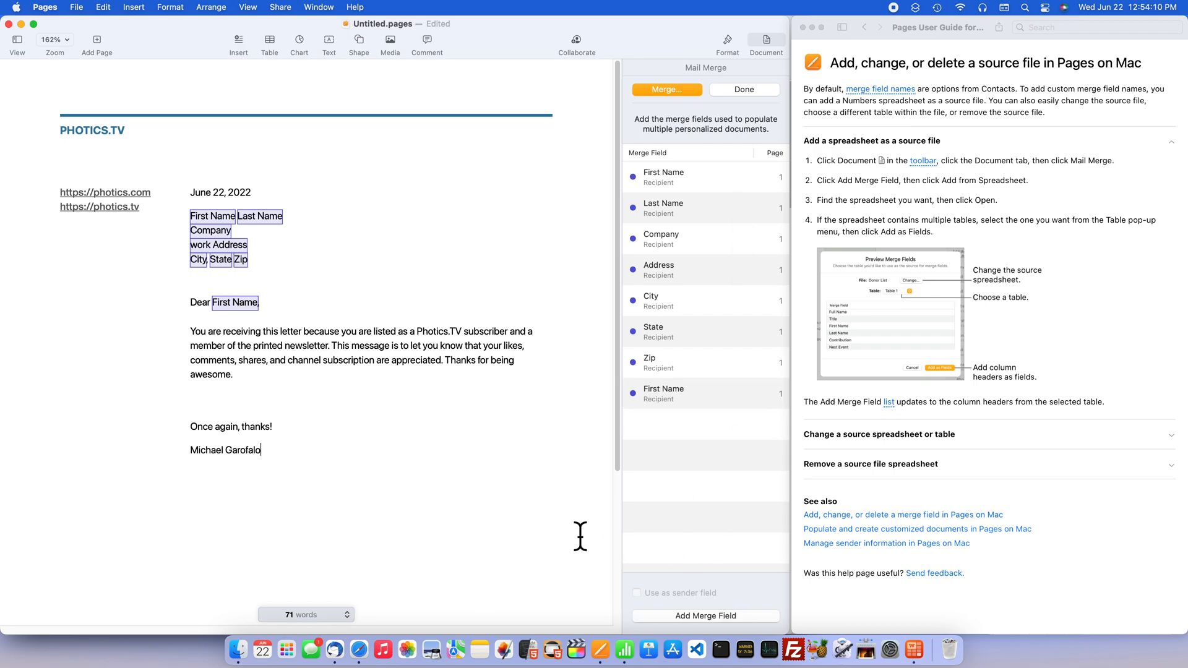
# - Start the merge from the Generic People table, check the field mapping and preview every recipient record
pyautogui.click(690, 94)
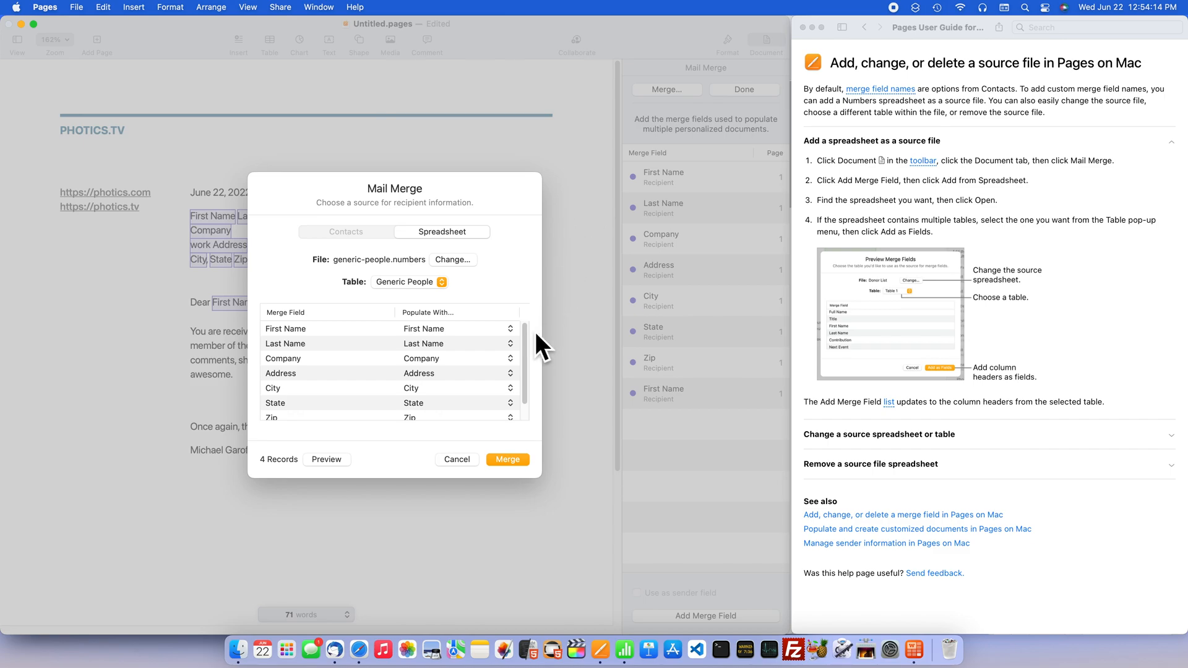
pyautogui.scroll(-2, 536, 334)
pyautogui.click(326, 462)
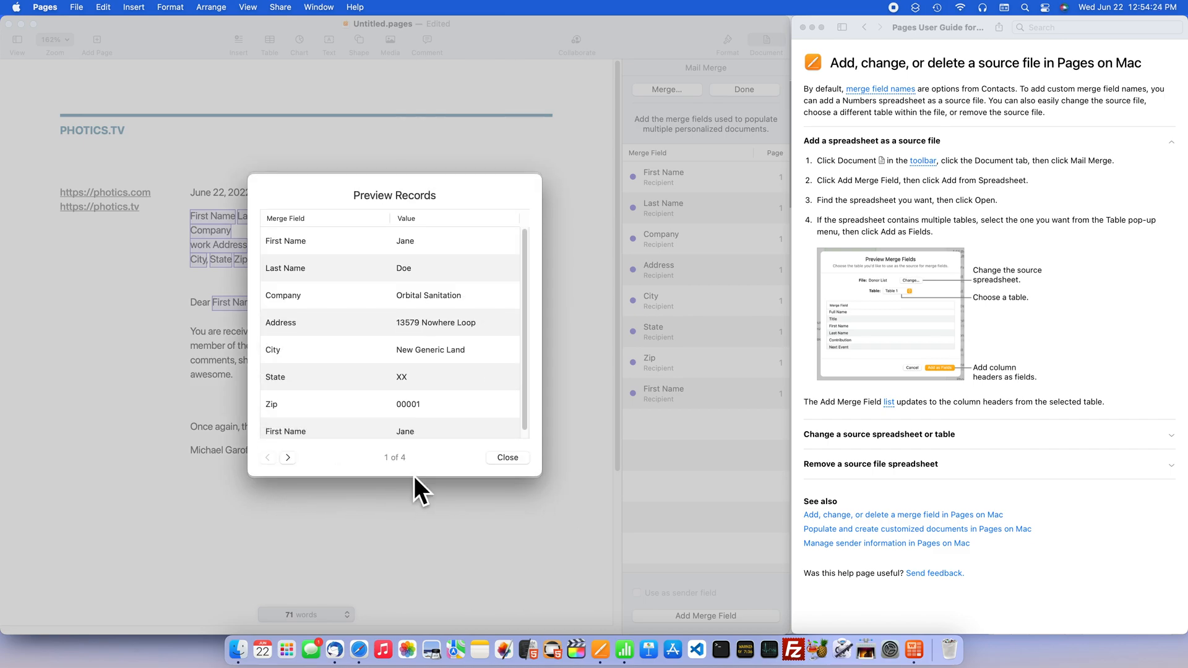
pyautogui.scroll(-1, 529, 365)
pyautogui.scroll(1, 527, 376)
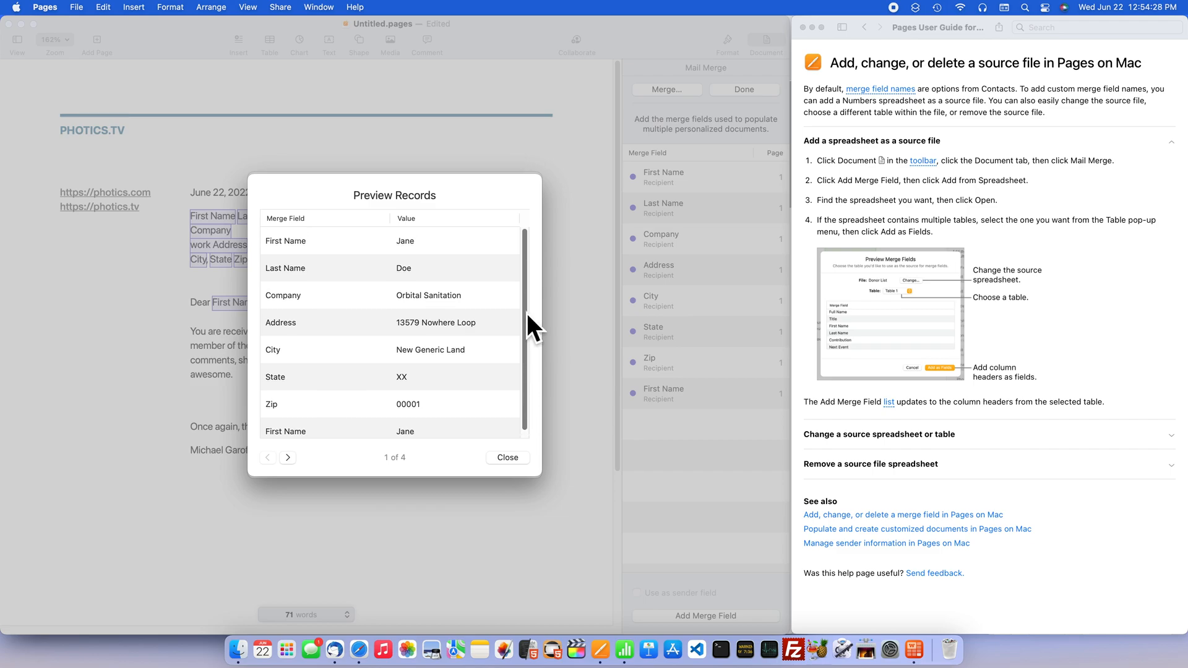
pyautogui.click(294, 465)
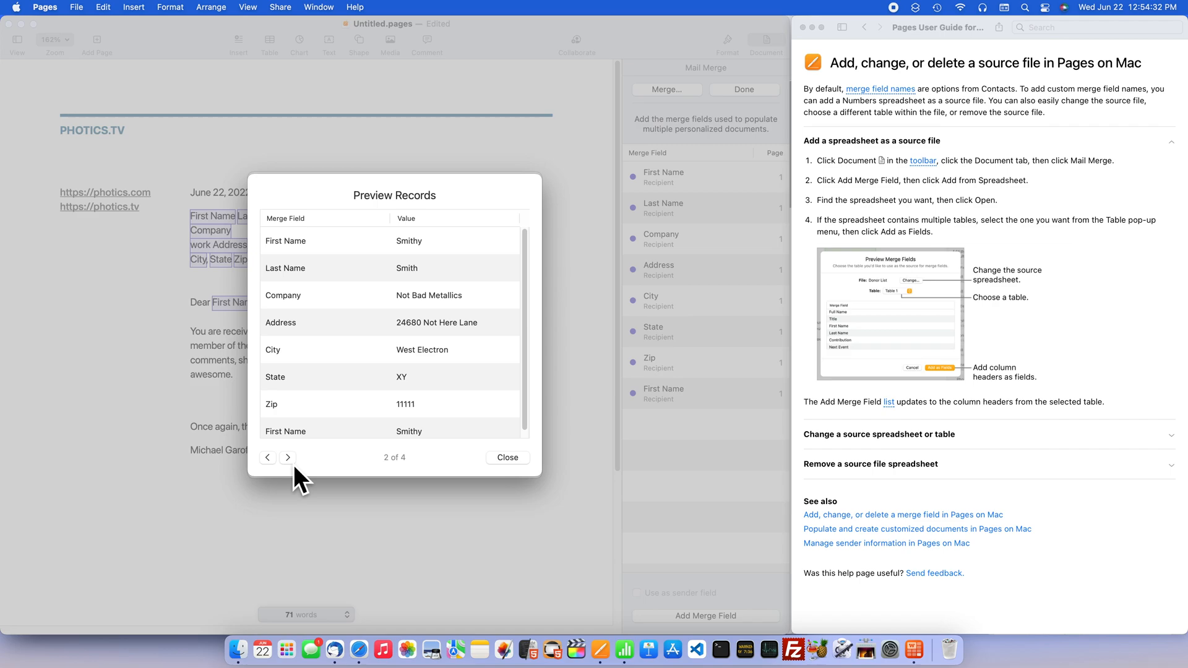
pyautogui.click(293, 465)
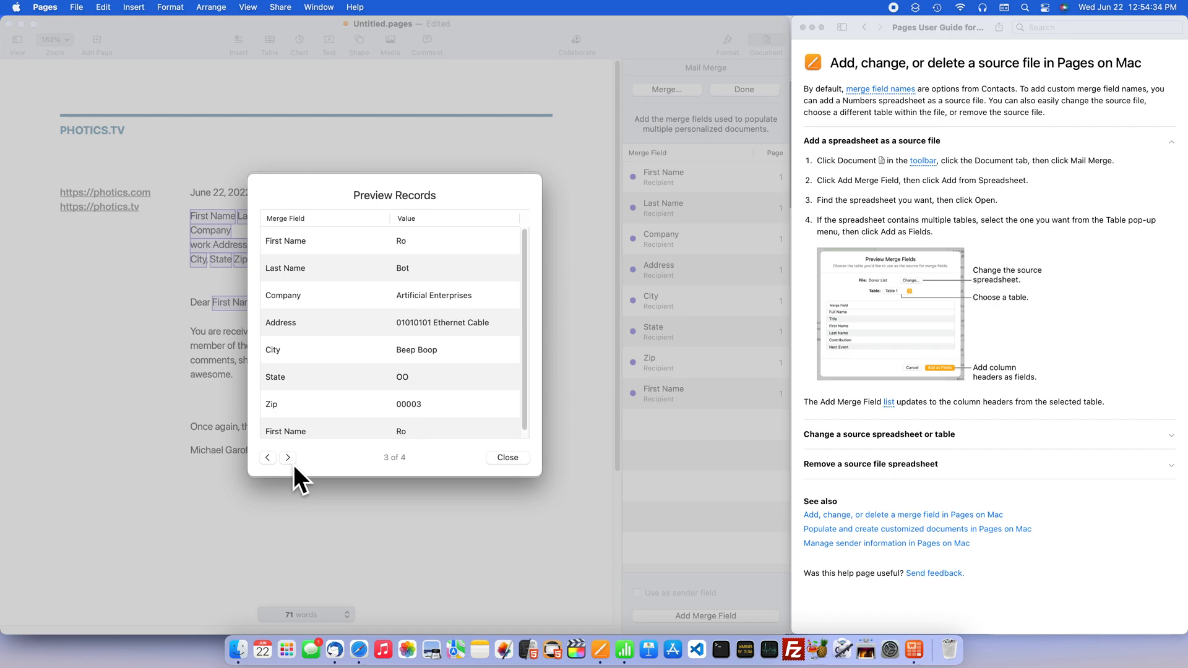
pyautogui.click(294, 465)
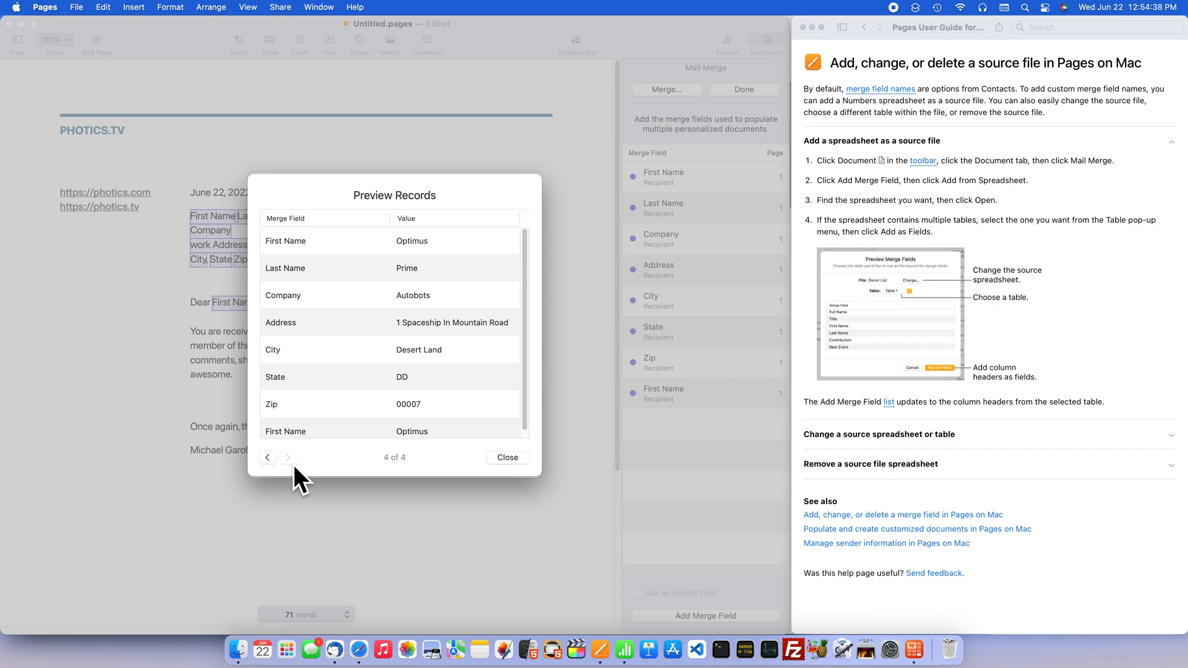
pyautogui.click(505, 459)
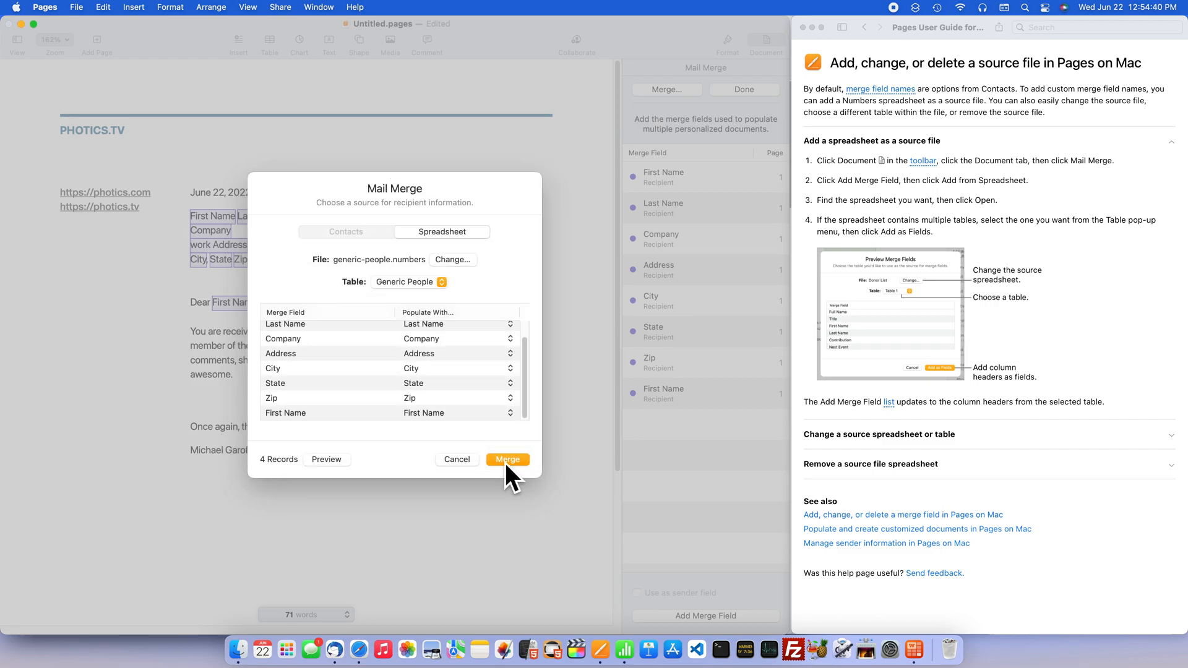
# - Merge the records into a new document and look through each recipient's personalized letter
pyautogui.click(507, 459)
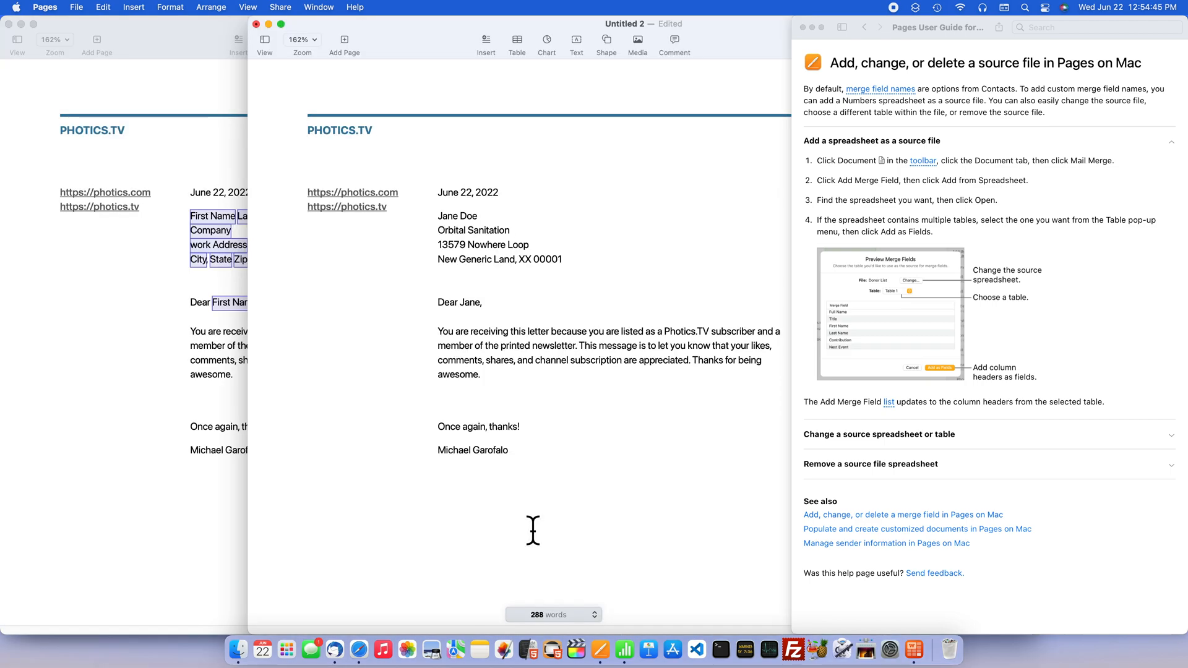
pyautogui.moveTo(761, 27); pyautogui.dragTo(509, 7)
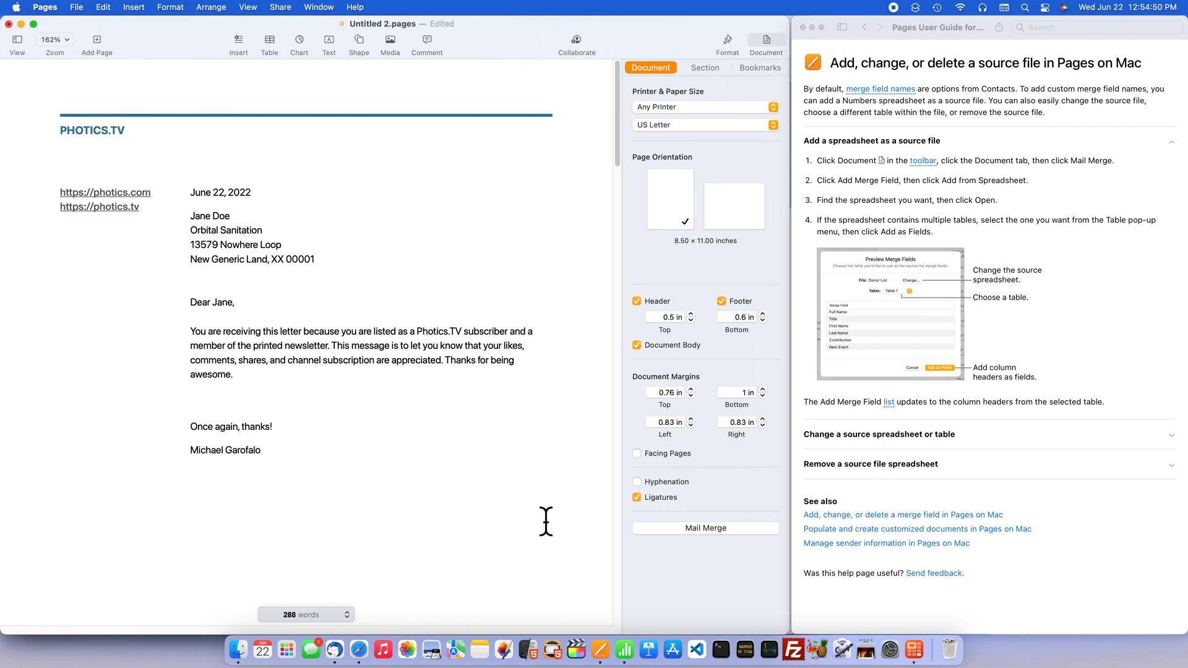
pyautogui.scroll(-15, 546, 522)
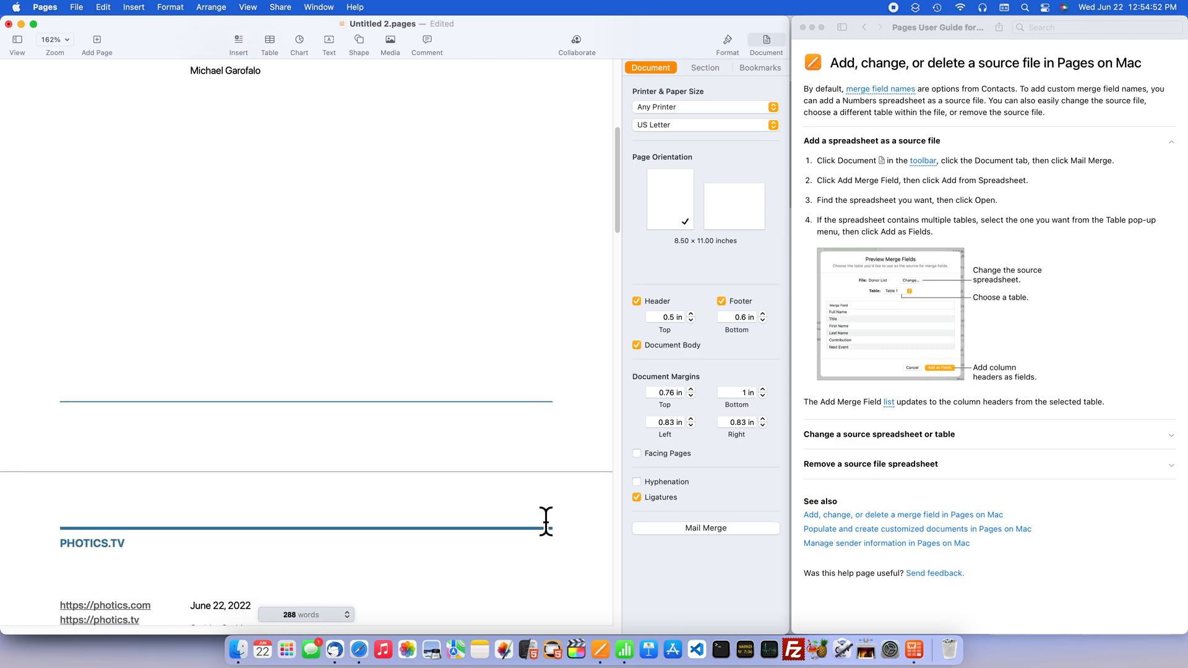
pyautogui.scroll(-4, 546, 521)
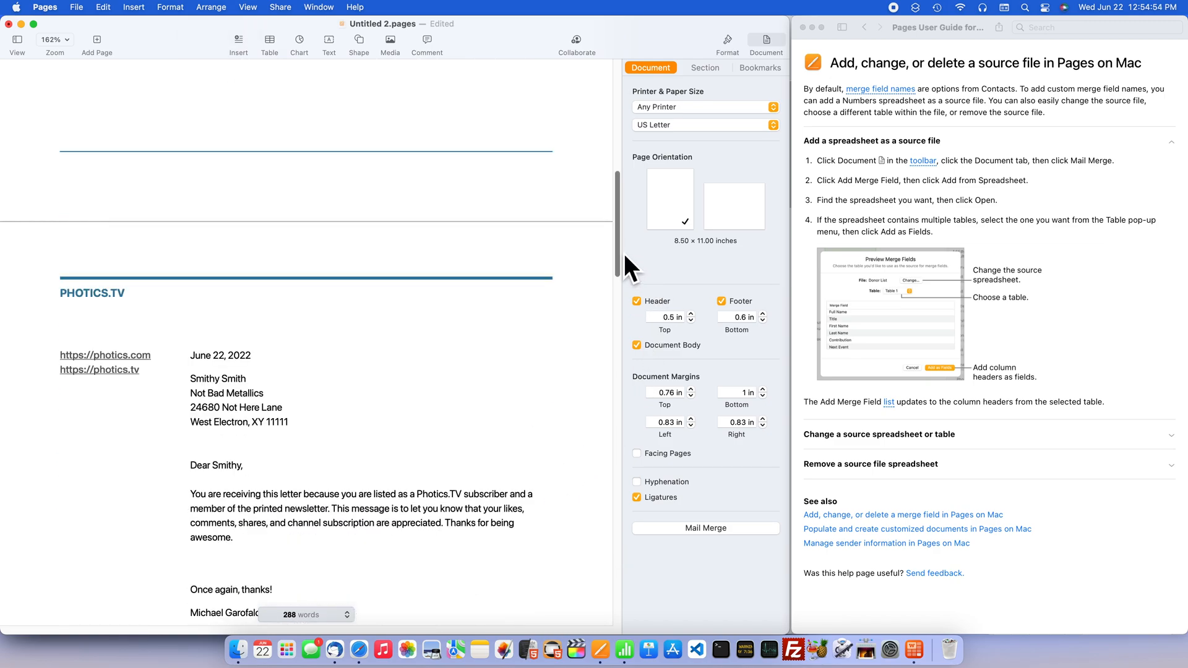
pyautogui.scroll(-1, 623, 253)
pyautogui.scroll(-3, 627, 280)
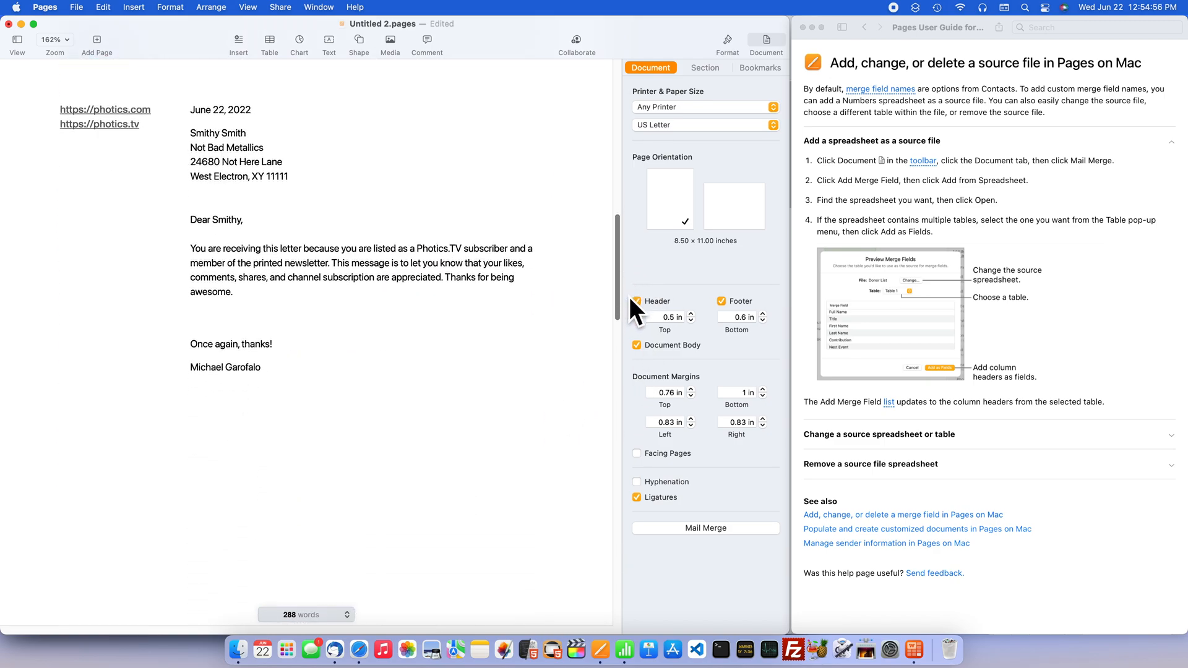
pyautogui.scroll(-12, 624, 309)
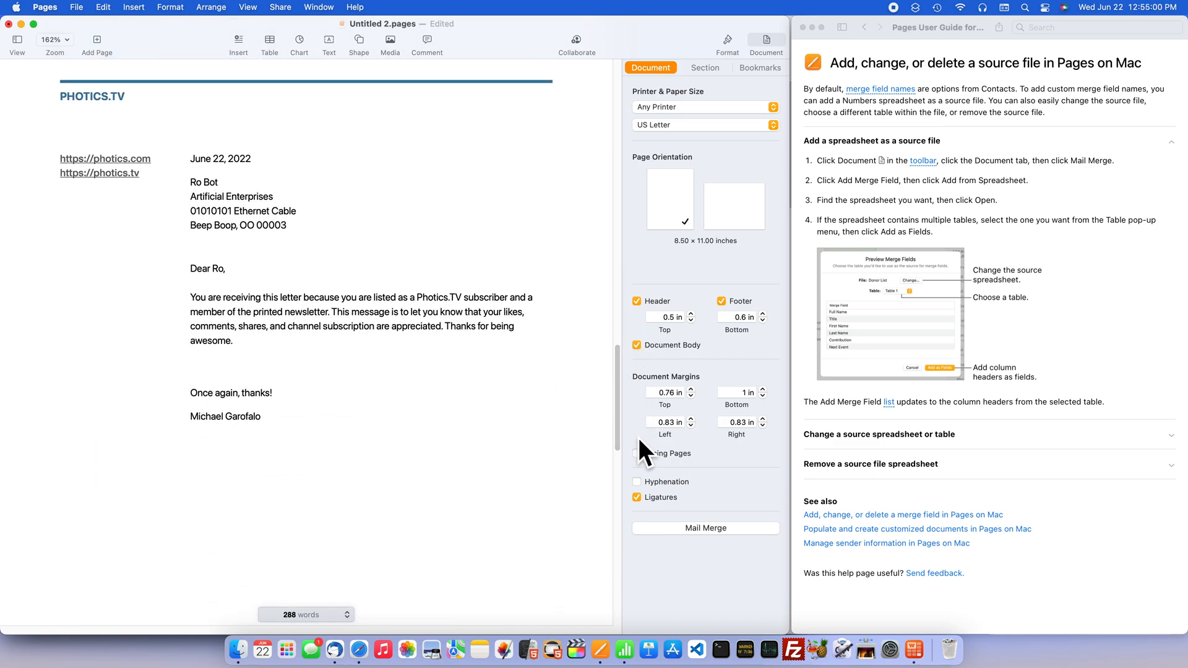
pyautogui.moveTo(622, 386); pyautogui.dragTo(637, 519)
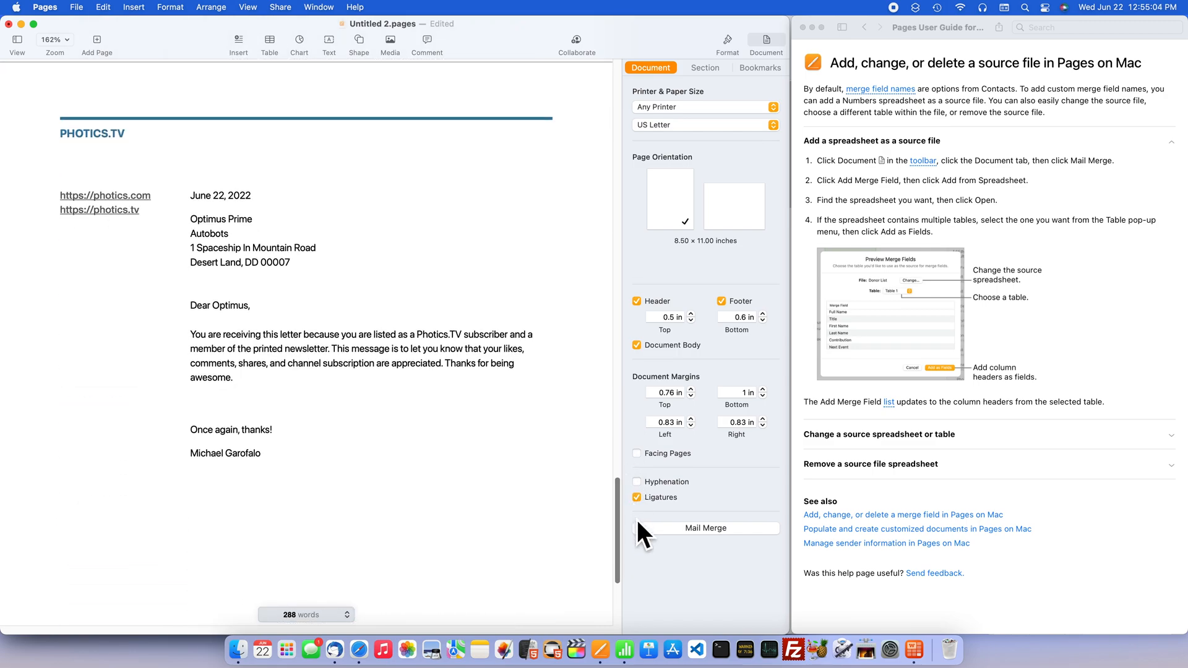